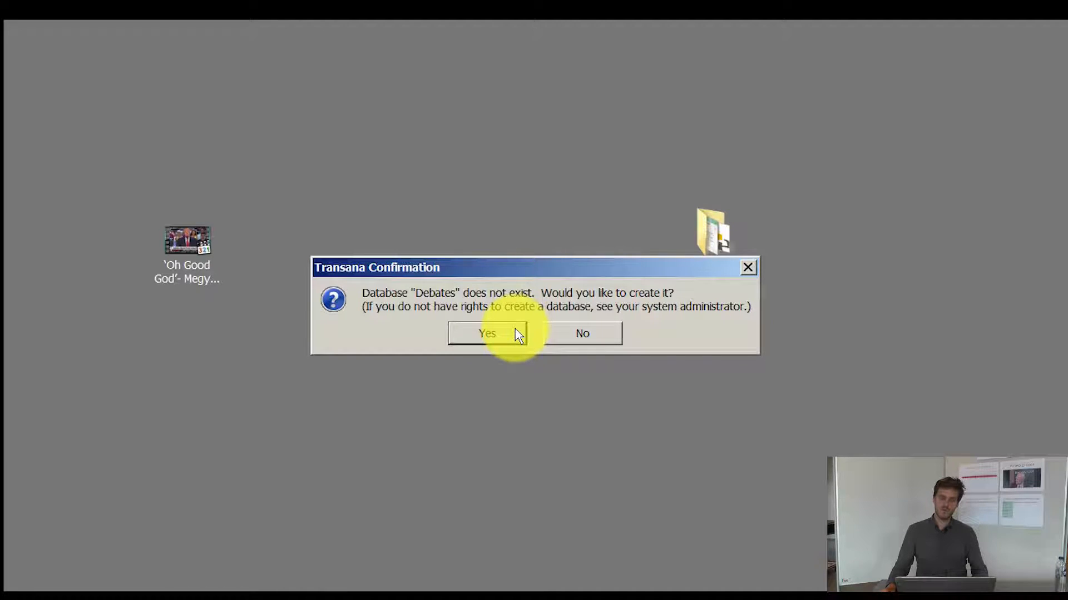
Create the Debates database and add a library with ID Trump and owner JD
{"action": "left_click", "coordinate": [516, 333]}
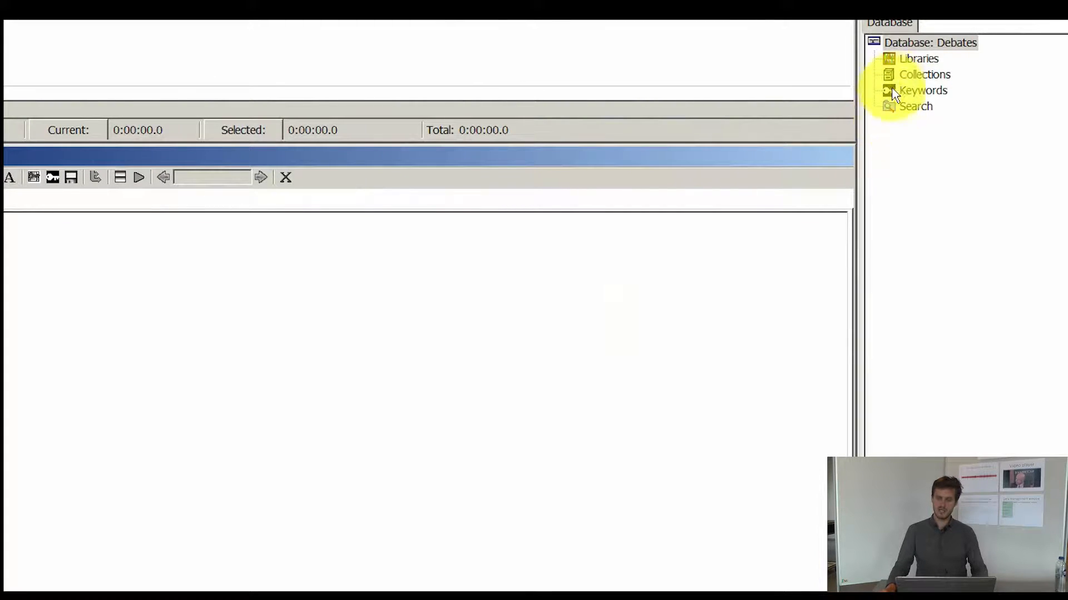
{"action": "right_click", "coordinate": [931, 61]}
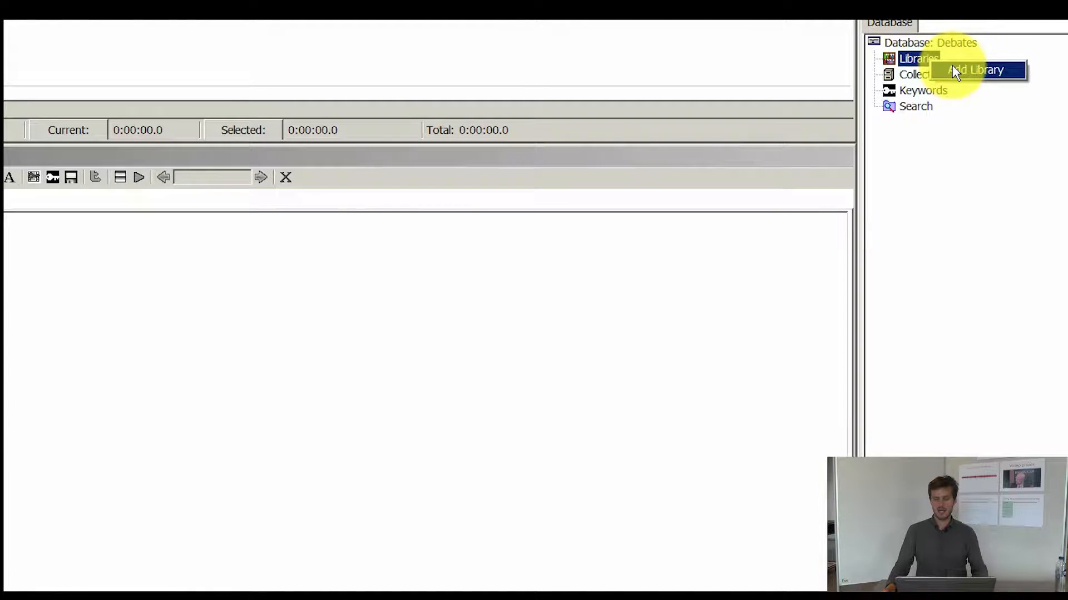
{"action": "left_click", "coordinate": [957, 74]}
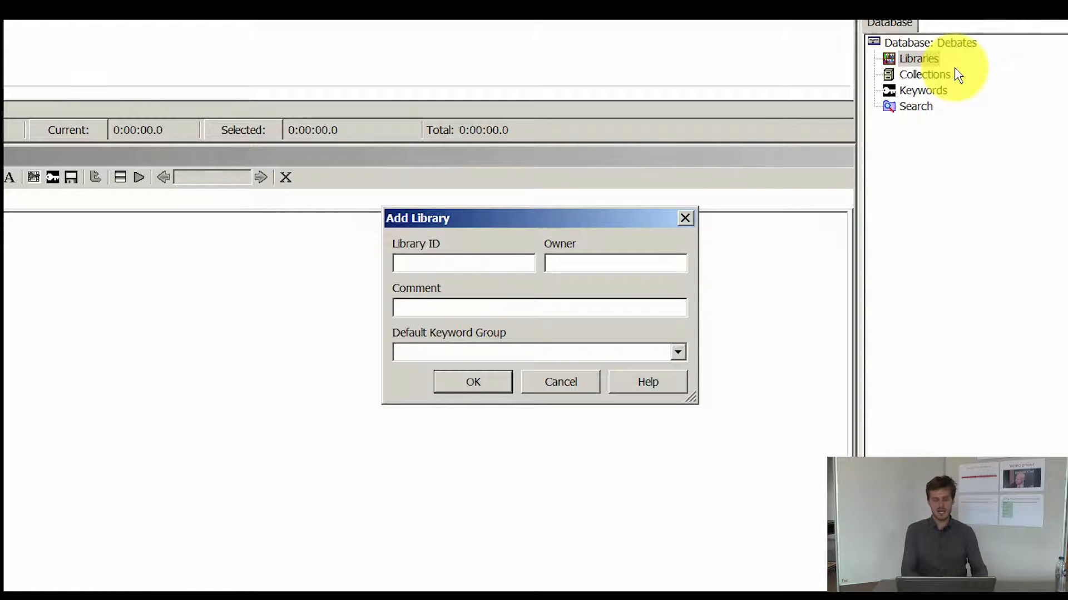
{"action": "type", "text": "Trump"}
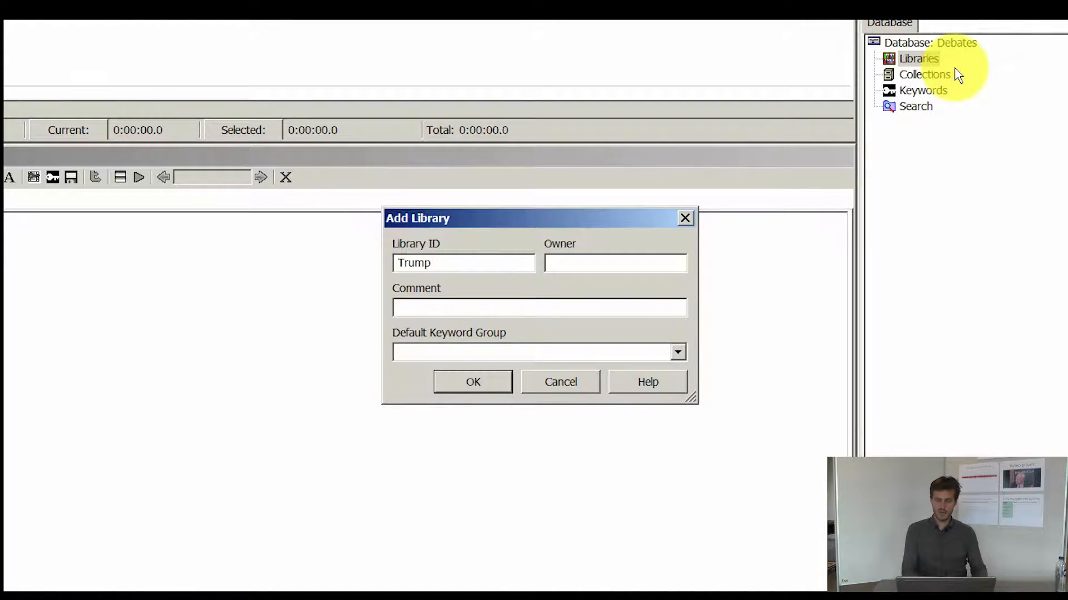
{"action": "type", "text": "JD"}
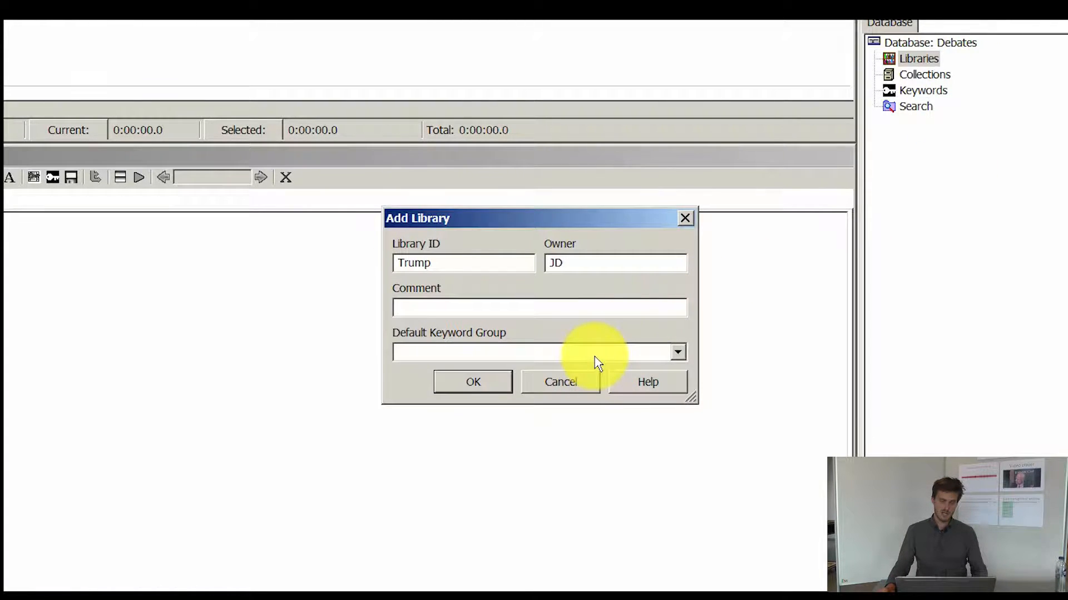
{"action": "left_click", "coordinate": [498, 384]}
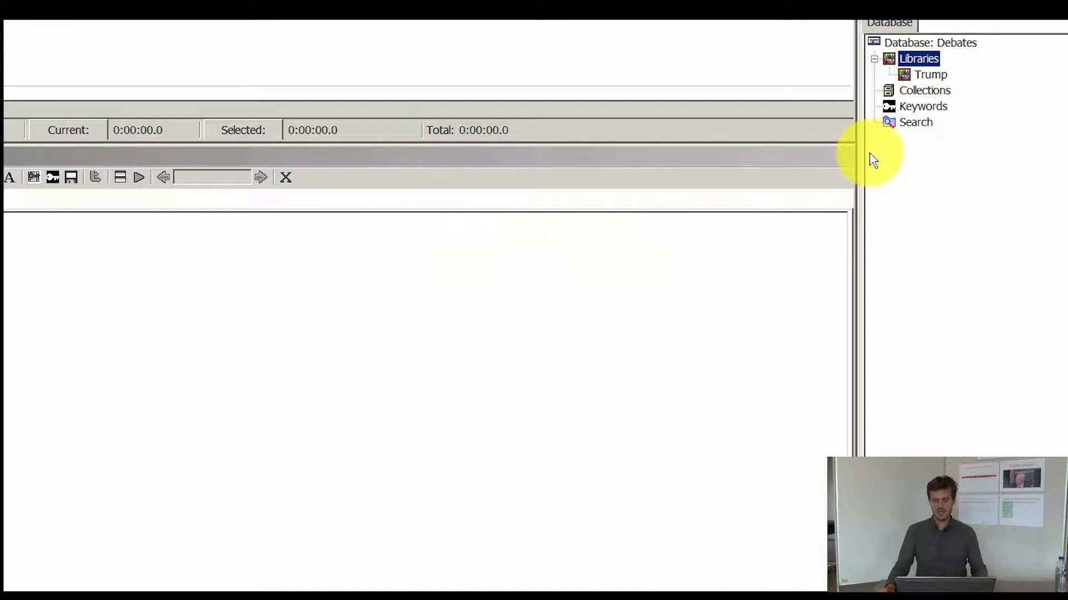
Start a new episode in the Trump library with ID Public debate and date 08/08/2016
{"action": "left_click", "coordinate": [927, 77]}
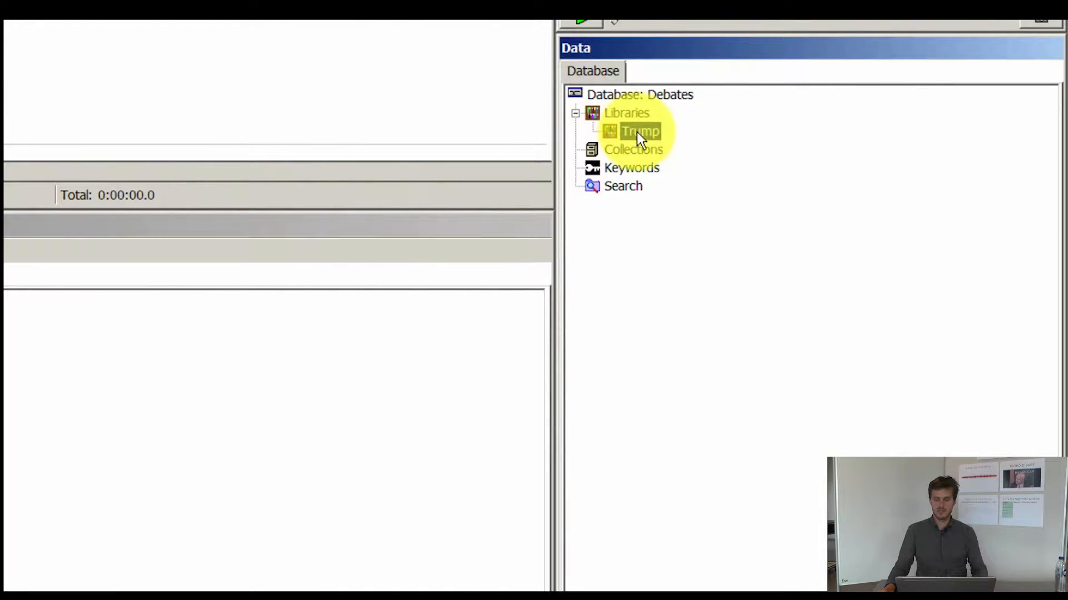
{"action": "right_click", "coordinate": [637, 134]}
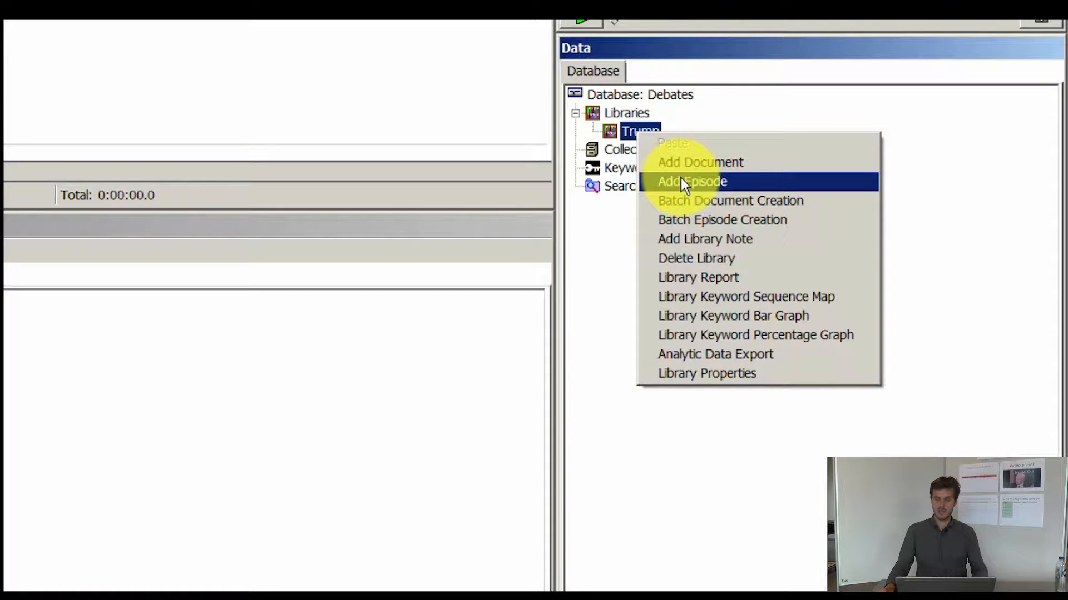
{"action": "left_click", "coordinate": [836, 174]}
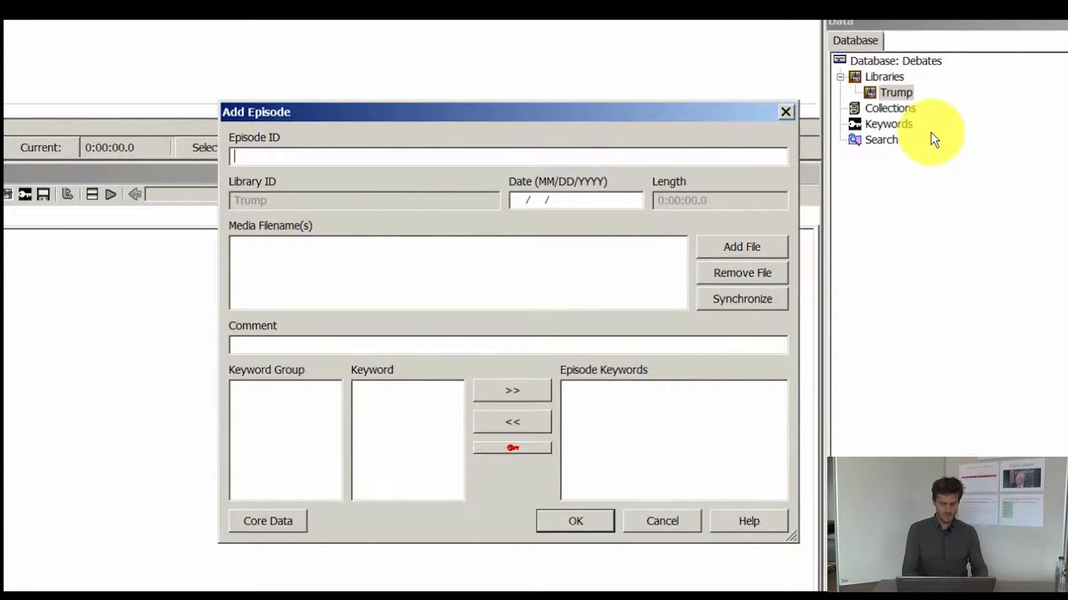
{"action": "type", "text": "Public deba"}
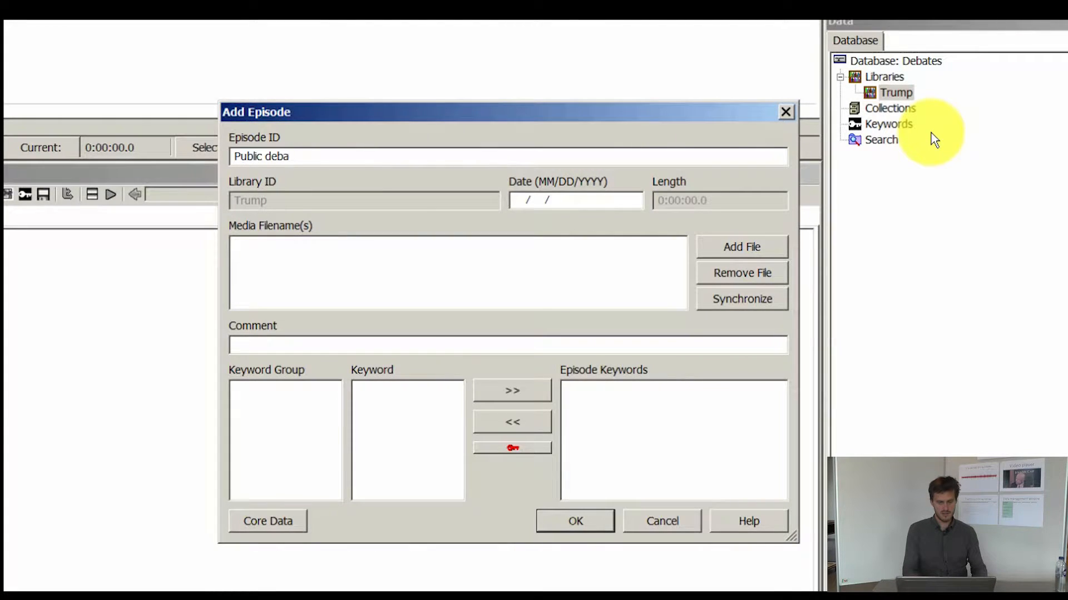
{"action": "type", "text": "te"}
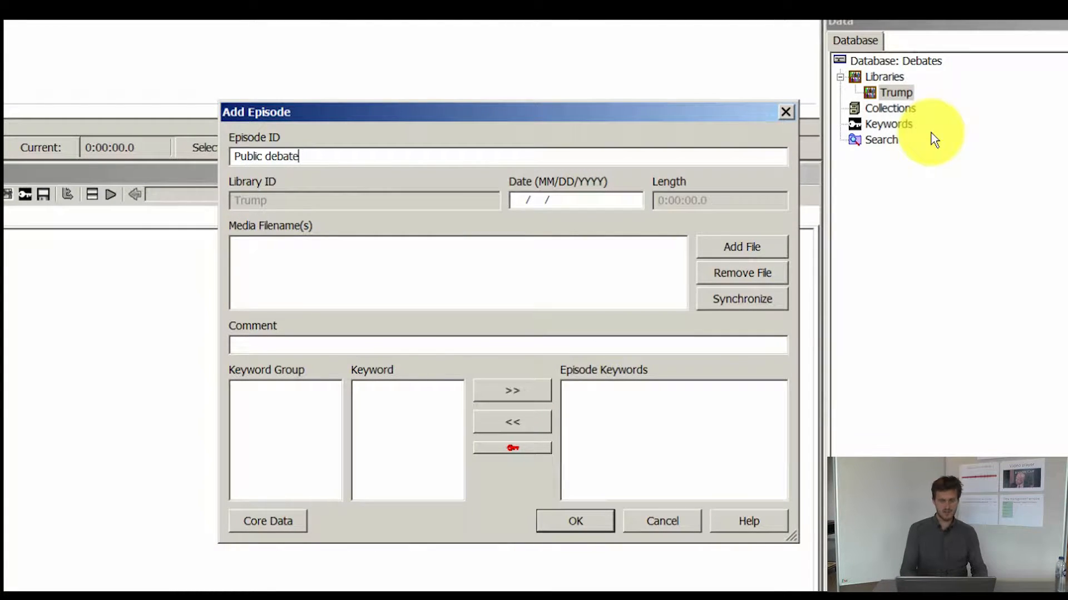
{"action": "left_click", "coordinate": [522, 198]}
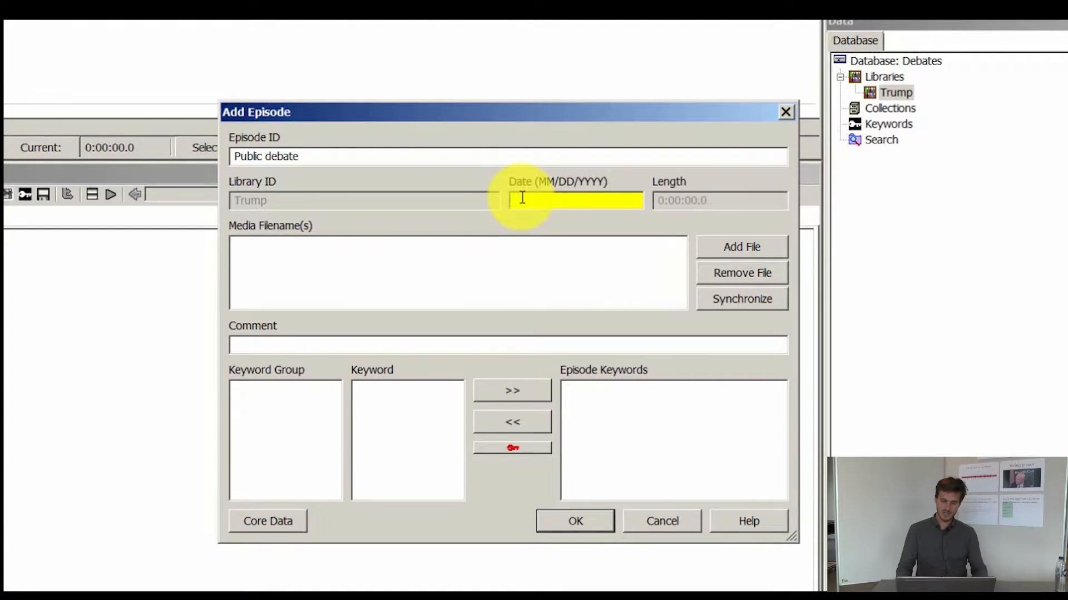
{"action": "type", "text": "01/08/2016"}
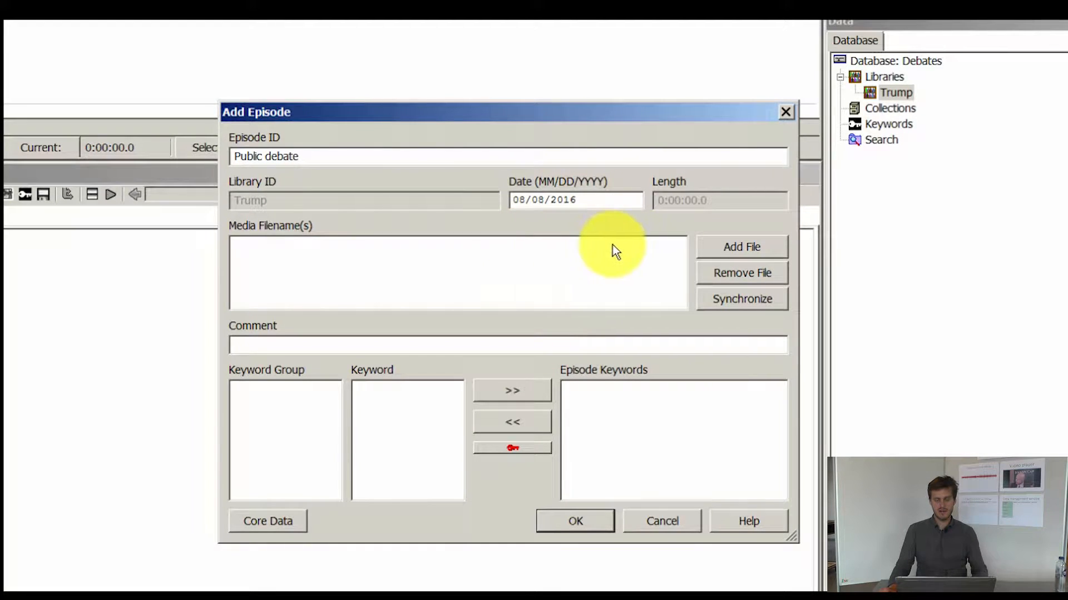
Attach the desktop video "'Oh Good God'- Megyn Kelly Flips Out Over Donald Trump Relitigating So Many Controversies" to the episode and save the episode
{"action": "left_click", "coordinate": [739, 252]}
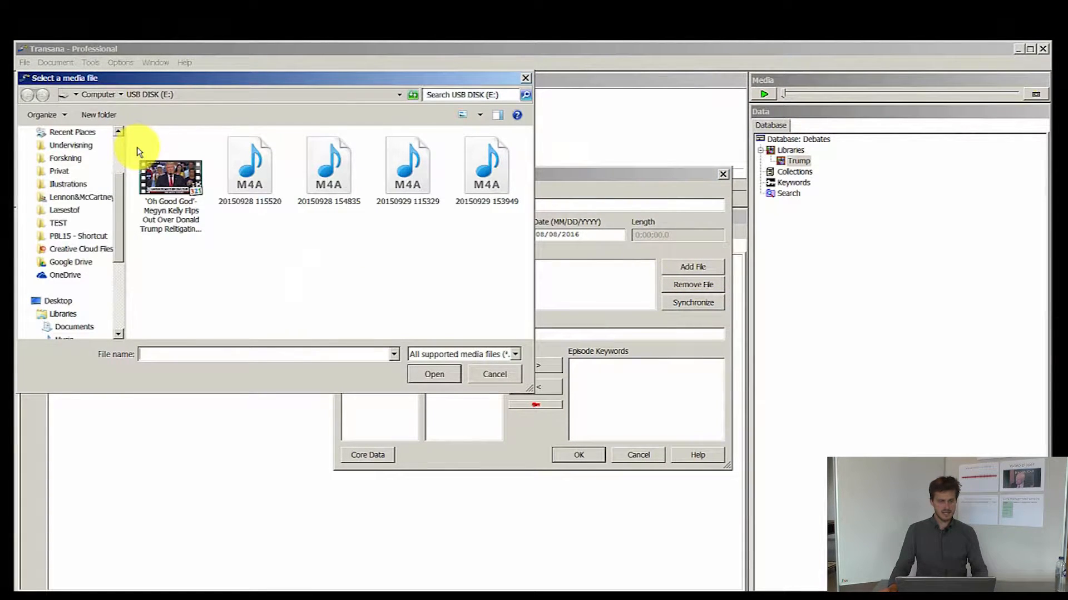
{"action": "left_click", "coordinate": [118, 143]}
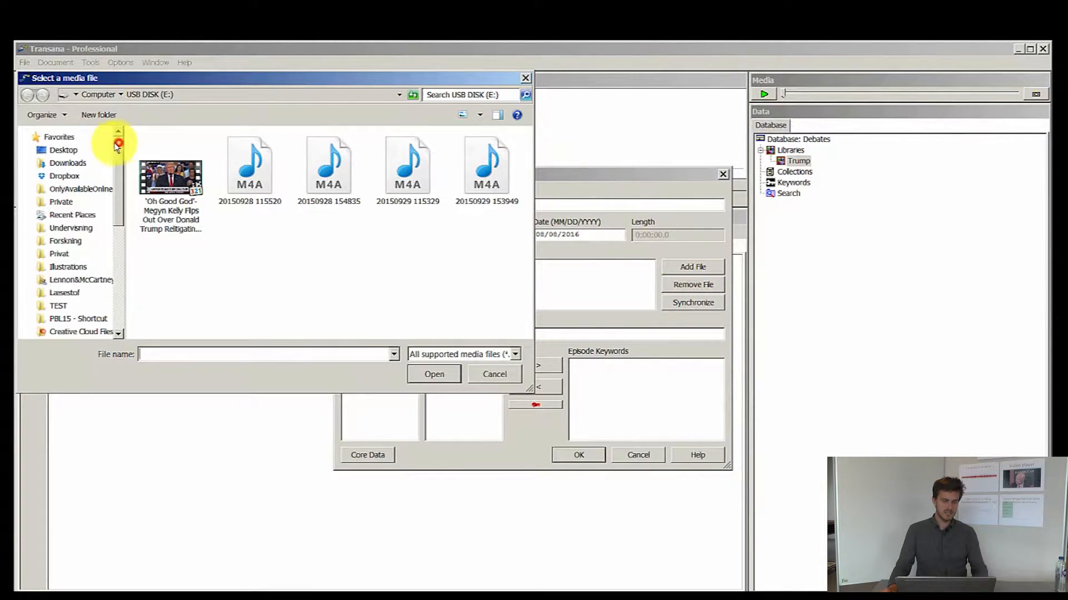
{"action": "left_click", "coordinate": [83, 149]}
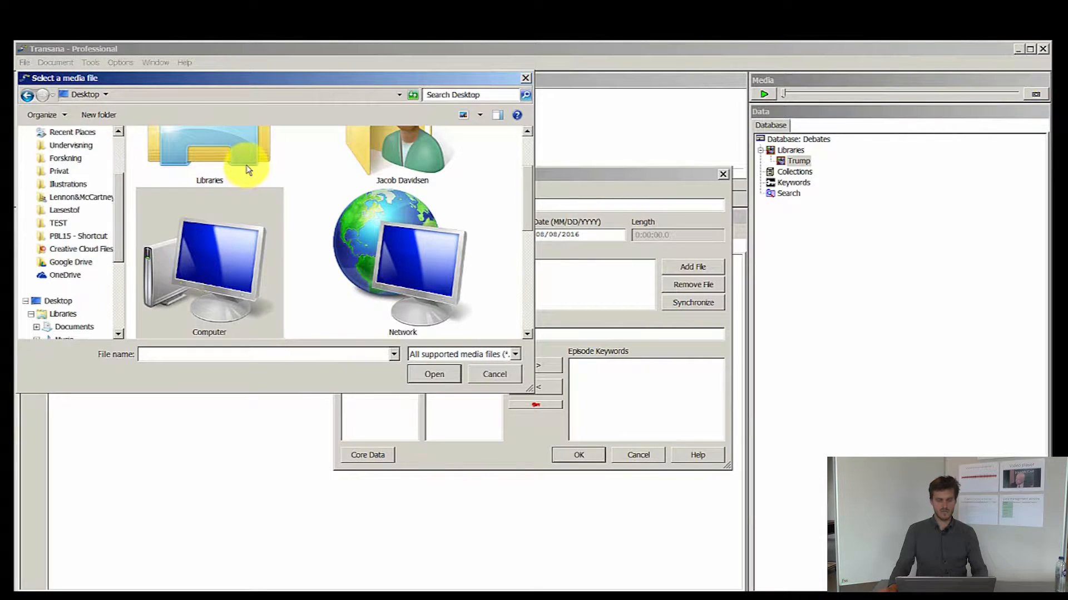
{"action": "left_click", "coordinate": [238, 205]}
{"action": "scroll", "coordinate": [238, 203], "scroll_direction": "down", "scroll_amount": 3}
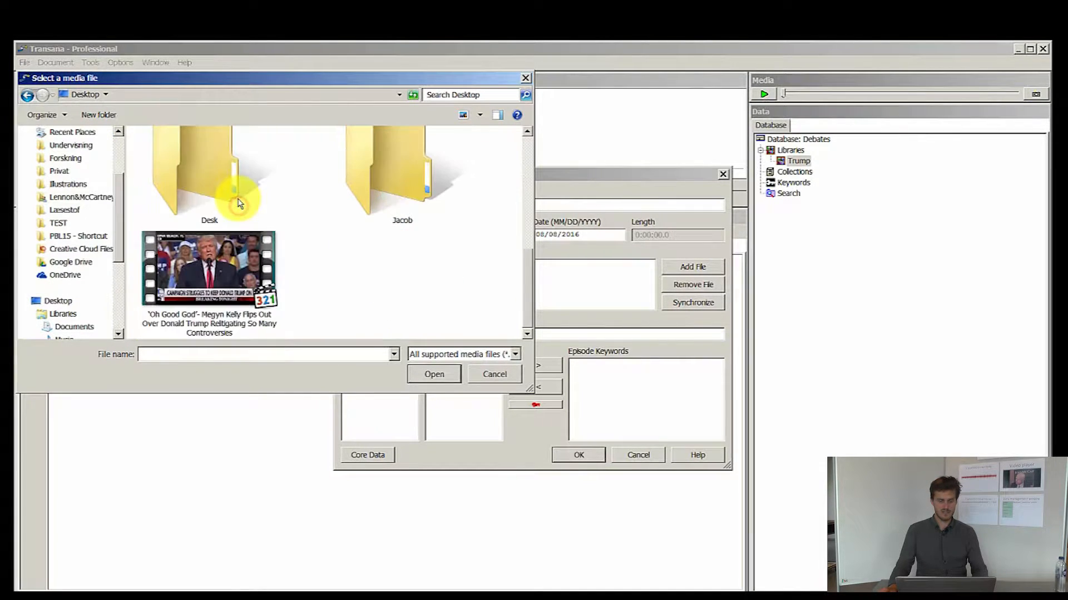
{"action": "left_click", "coordinate": [232, 268]}
{"action": "left_click", "coordinate": [425, 382]}
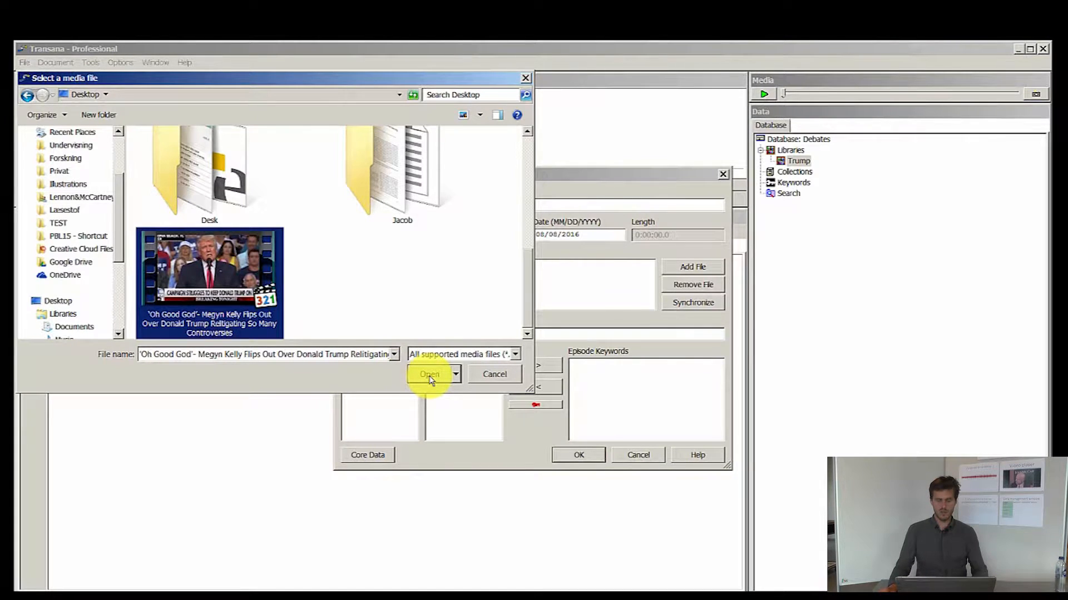
{"action": "left_click", "coordinate": [429, 378]}
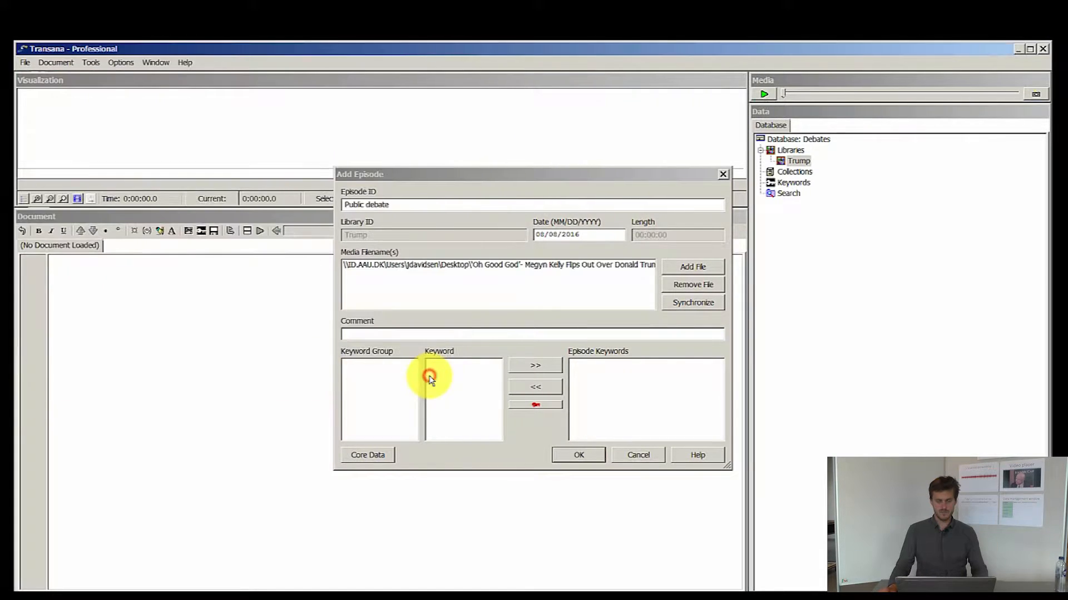
{"action": "left_click", "coordinate": [566, 334]}
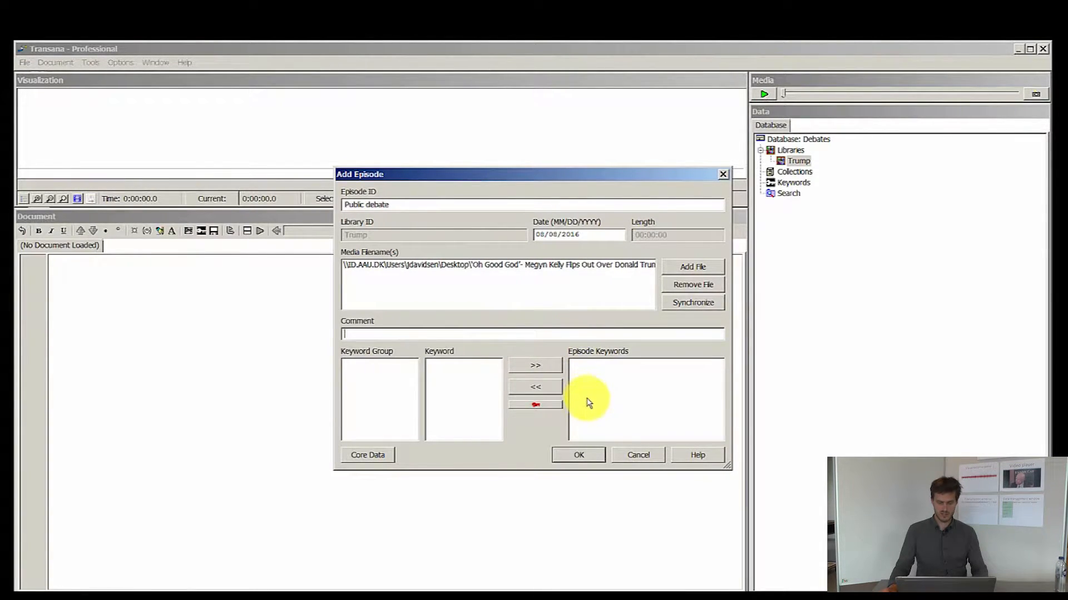
{"action": "left_click", "coordinate": [581, 454]}
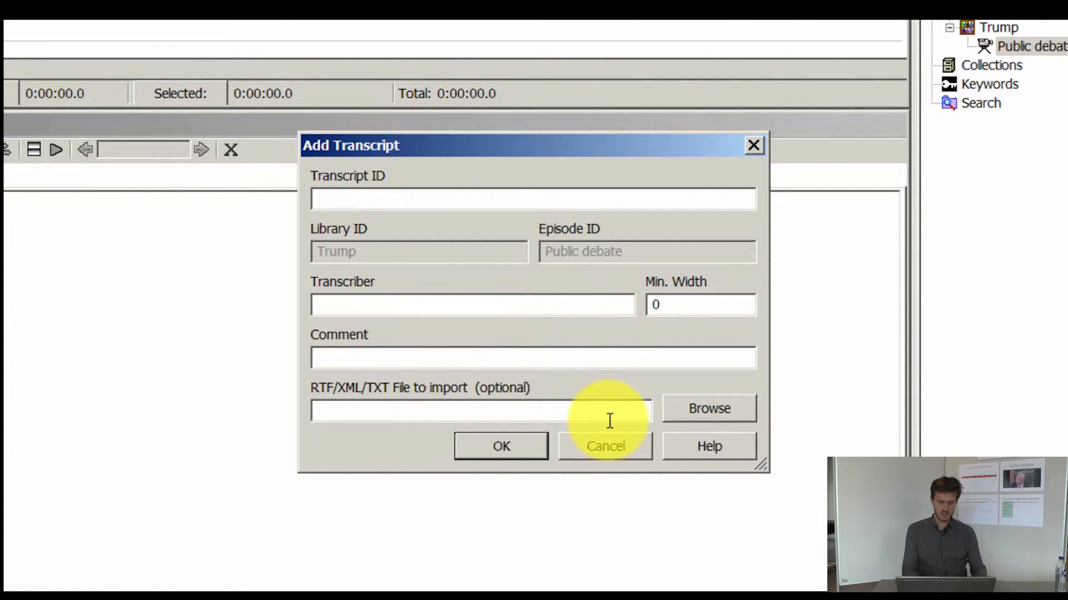
Add a transcript with ID Talk and transcriber JD to the Public debate episode, and create the video's wave file
{"action": "type", "text": "Talk"}
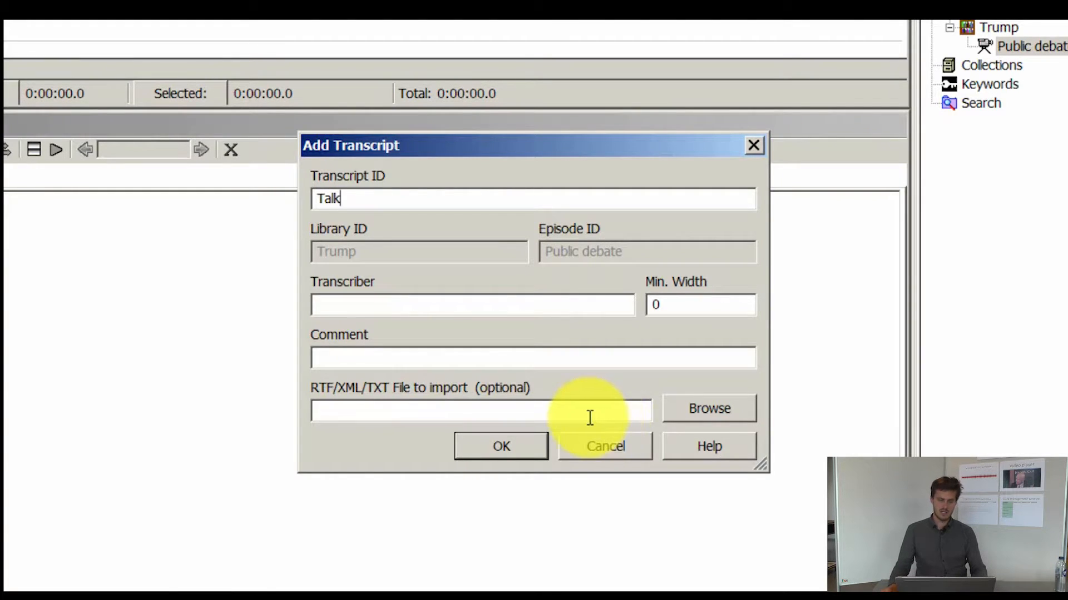
{"action": "left_click", "coordinate": [549, 310]}
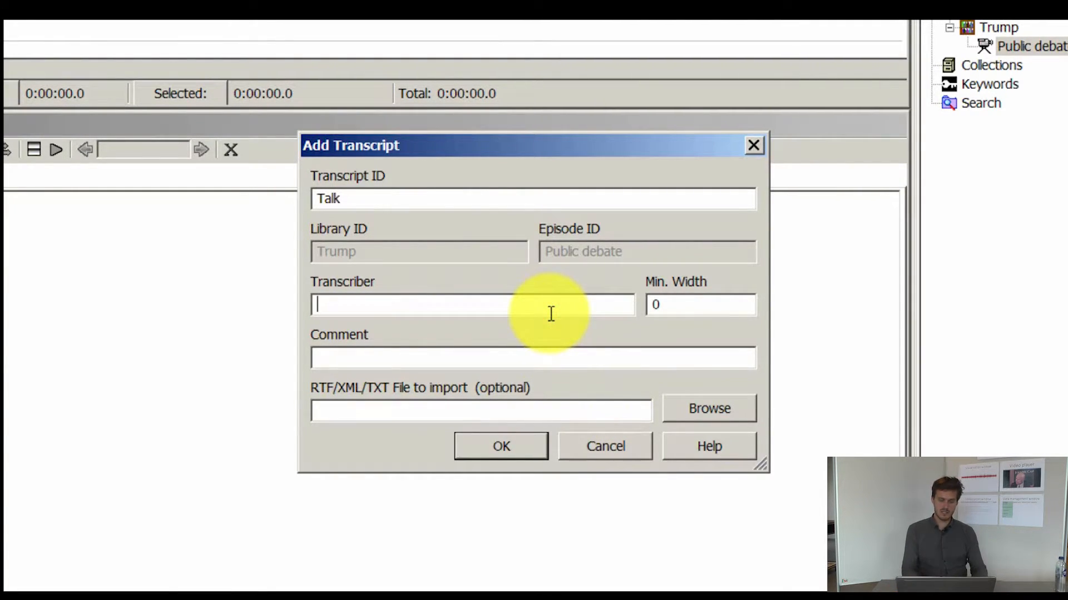
{"action": "type", "text": "JD"}
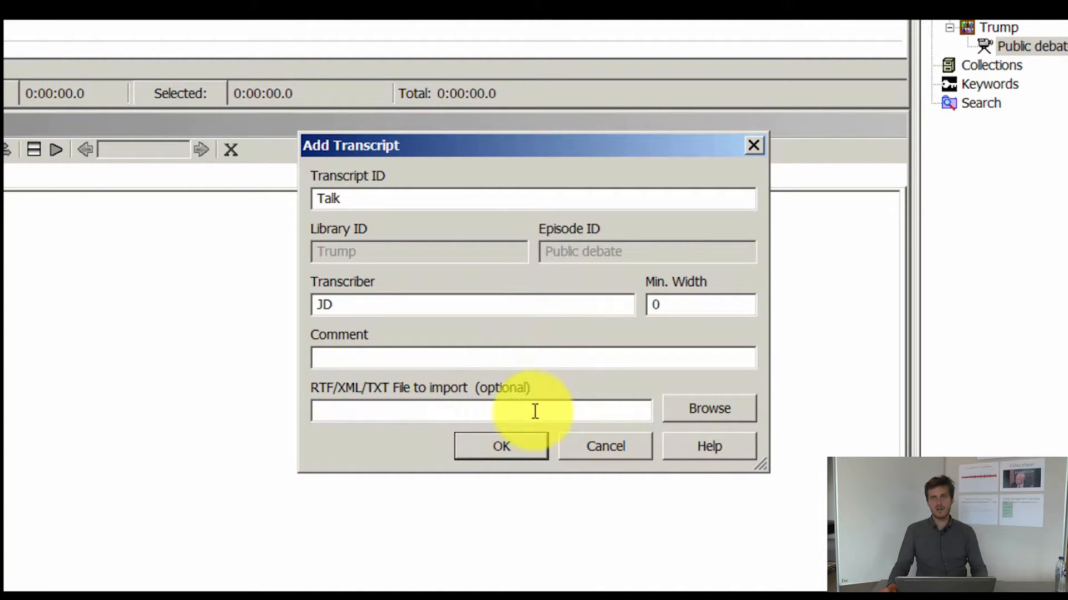
{"action": "left_click", "coordinate": [515, 446]}
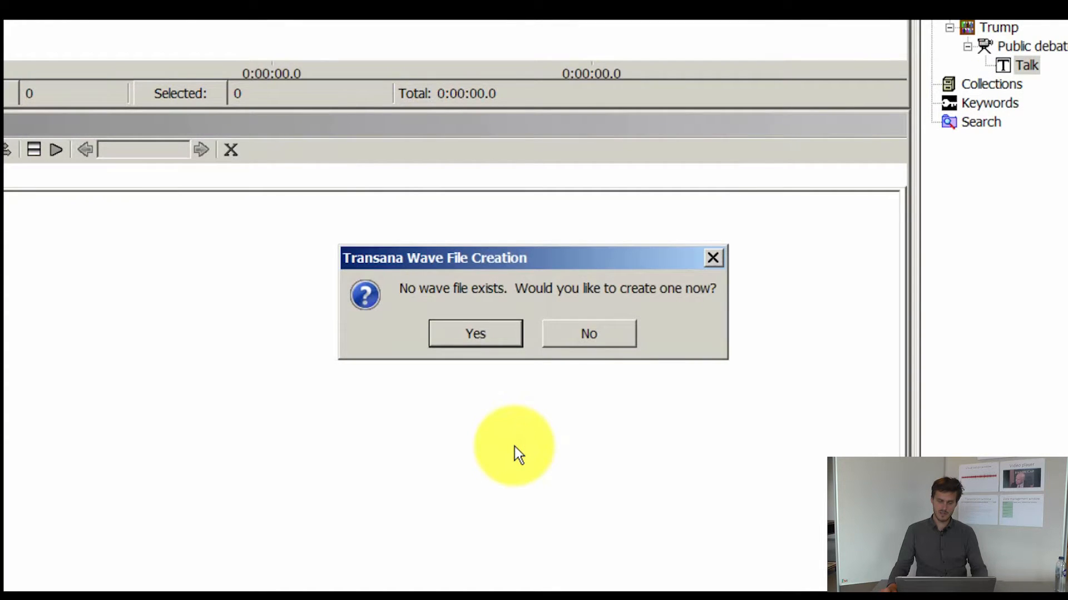
{"action": "left_click", "coordinate": [506, 340]}
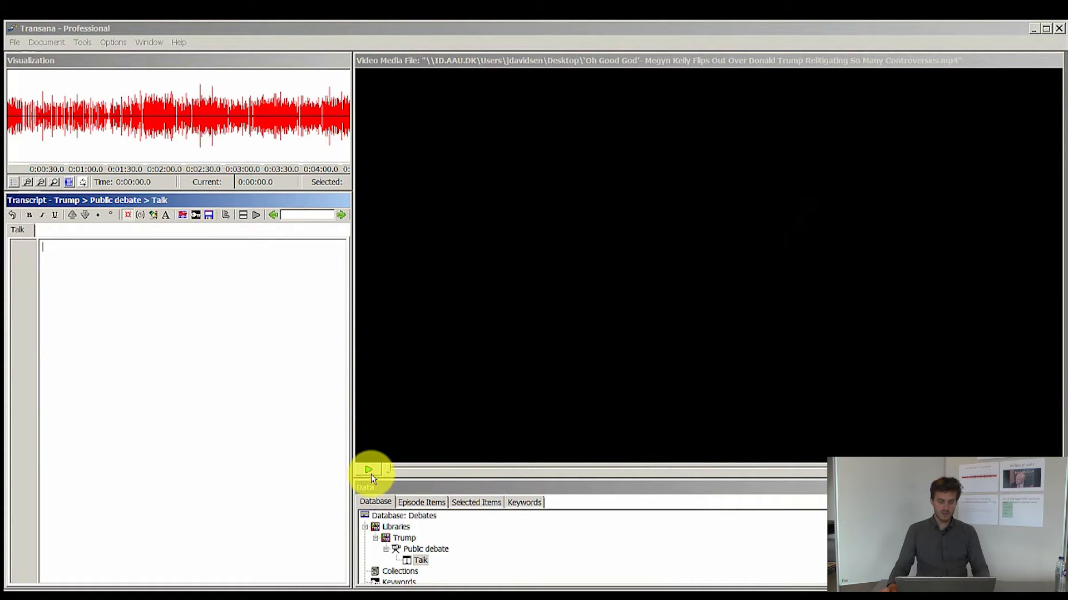
Shrink the video pane to widen the waveform and transcript areas, and test-play the first few seconds of the video
{"action": "left_click_drag", "start_coordinate": [357, 471], "coordinate": [585, 345]}
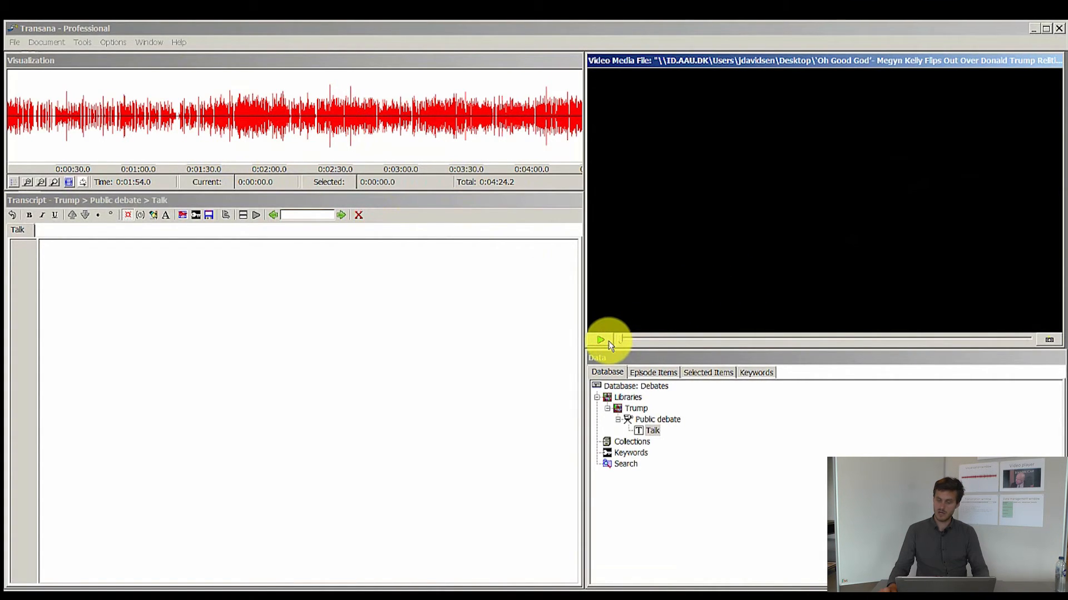
{"action": "left_click", "coordinate": [601, 340]}
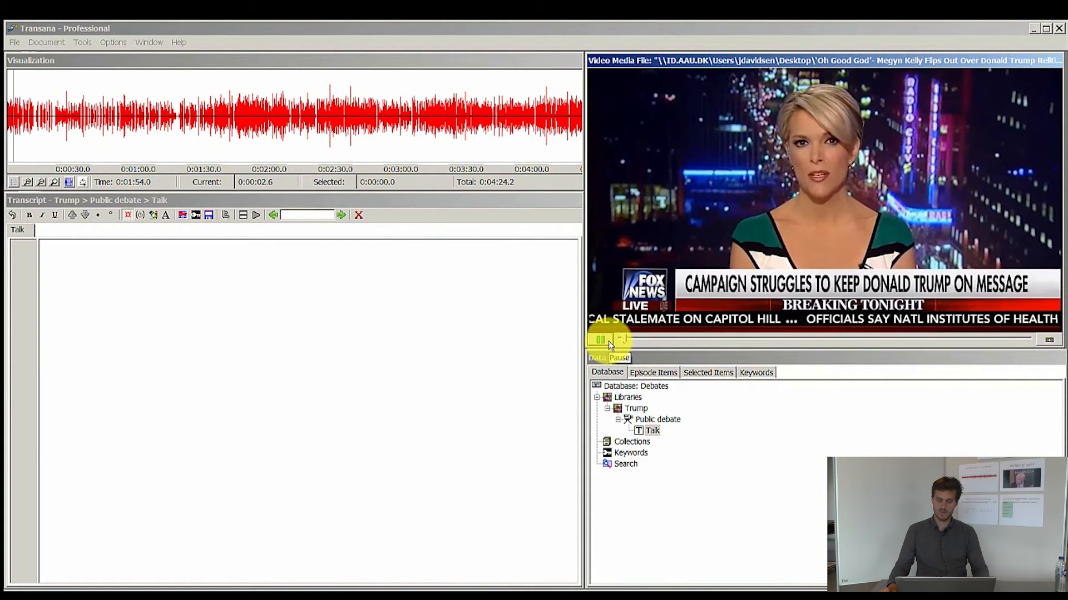
{"action": "left_click", "coordinate": [608, 341]}
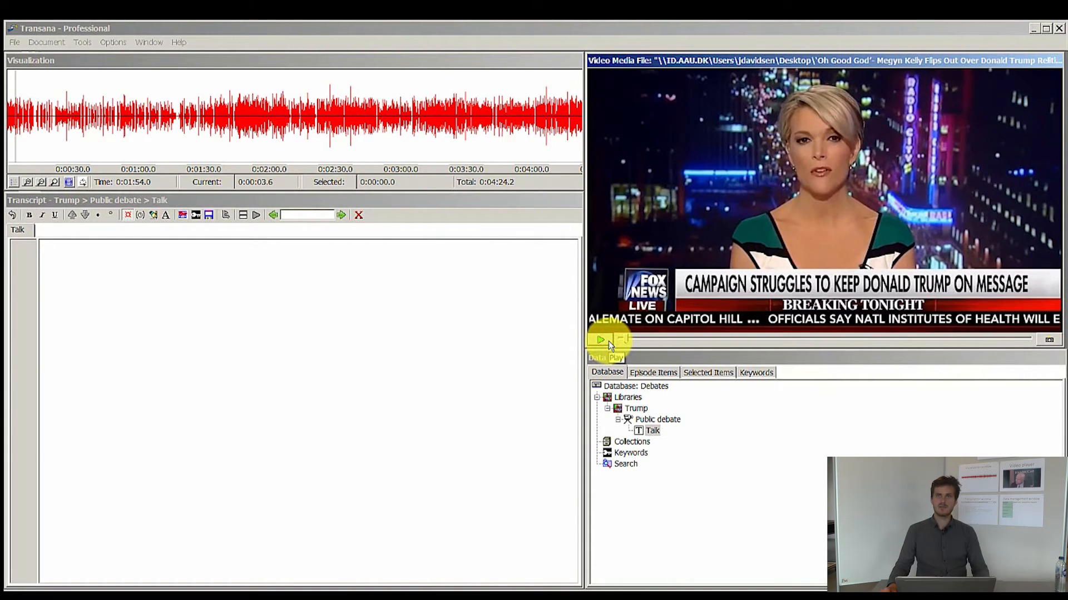